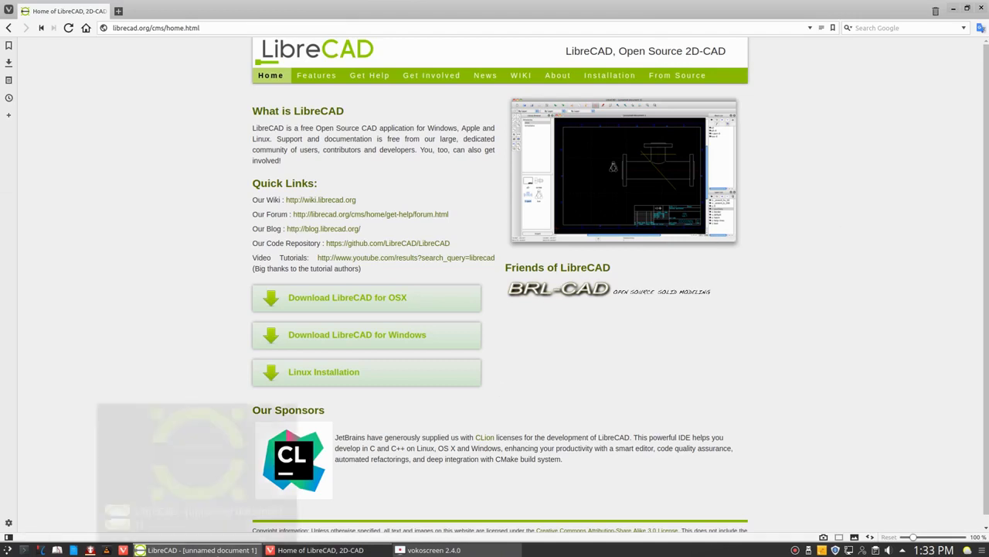
Bring LibreCAD forward, minimize the Vivaldi browser, maximize LibreCAD, and open the Help menu
{"action": "left_click", "coordinate": [224, 548]}
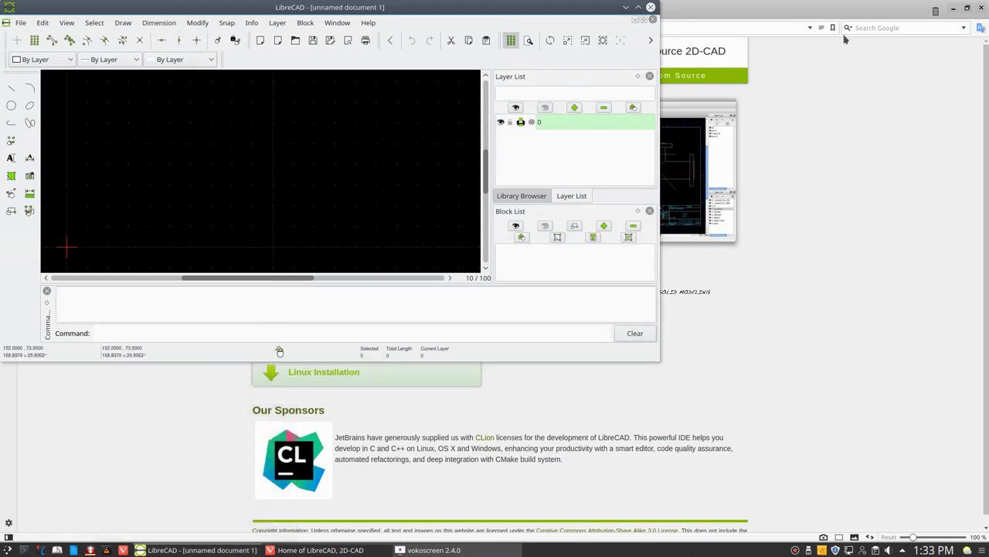
{"action": "left_click", "coordinate": [956, 15]}
{"action": "left_click", "coordinate": [954, 12]}
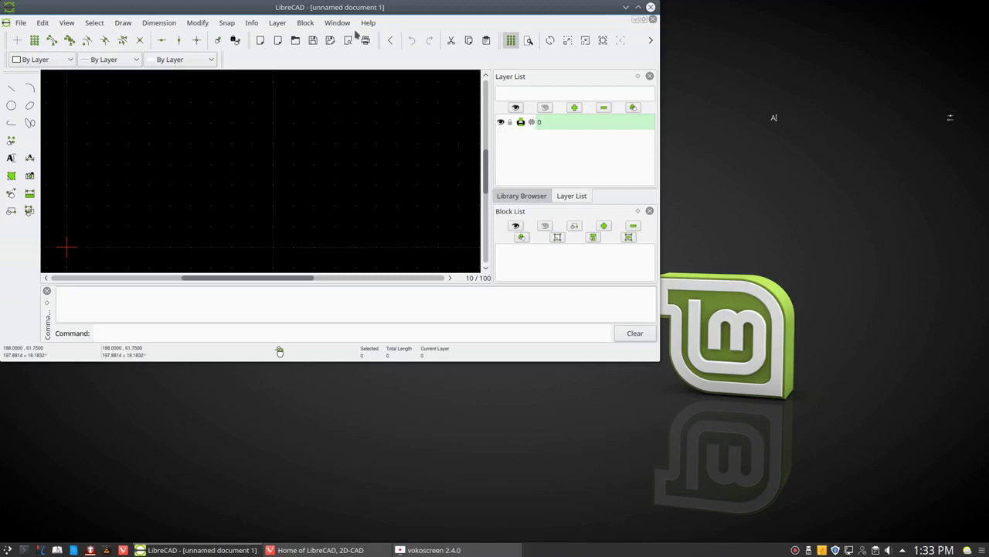
{"action": "left_click", "coordinate": [637, 7]}
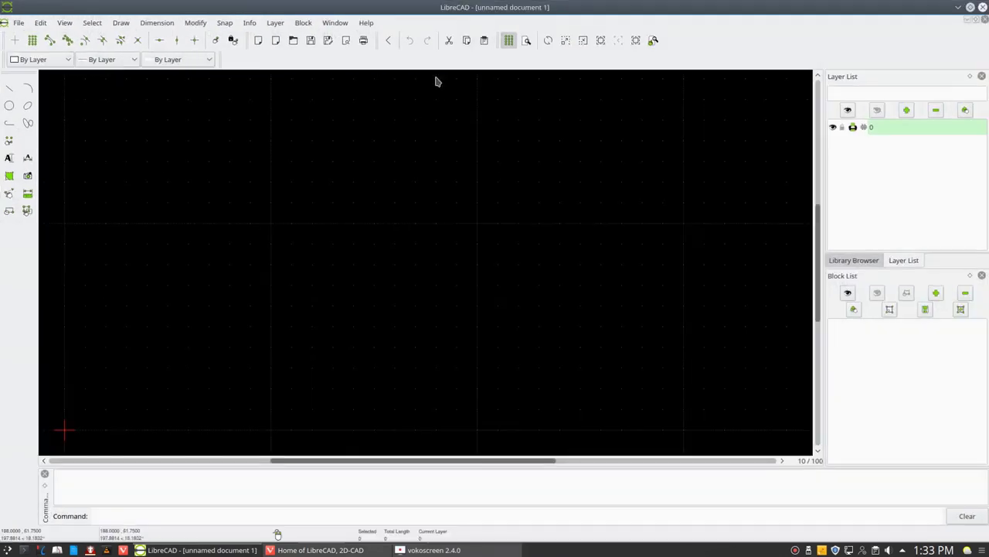
{"action": "left_click", "coordinate": [368, 23]}
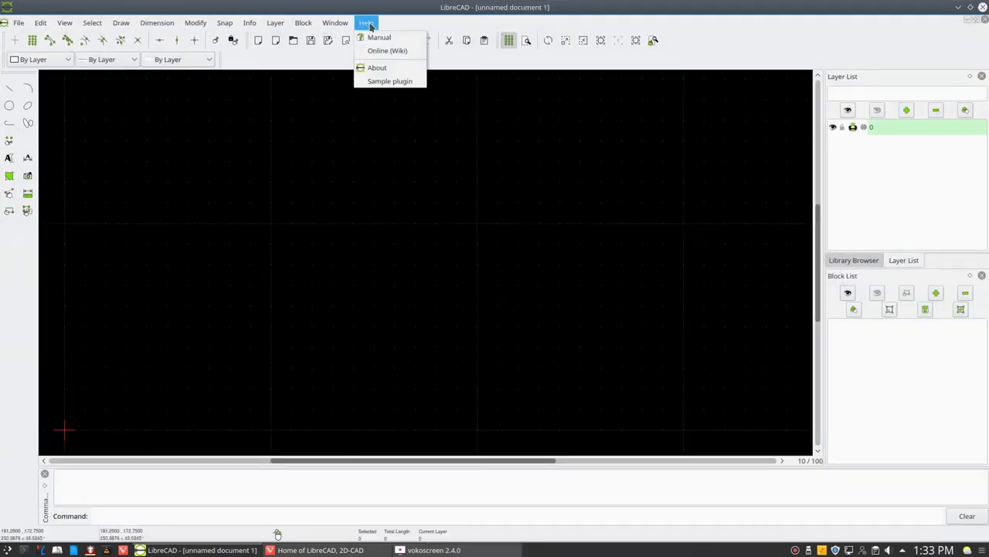
View Help > About, select the SCM revision 2.0.9, then close the dialog with OK
{"action": "left_click", "coordinate": [377, 69]}
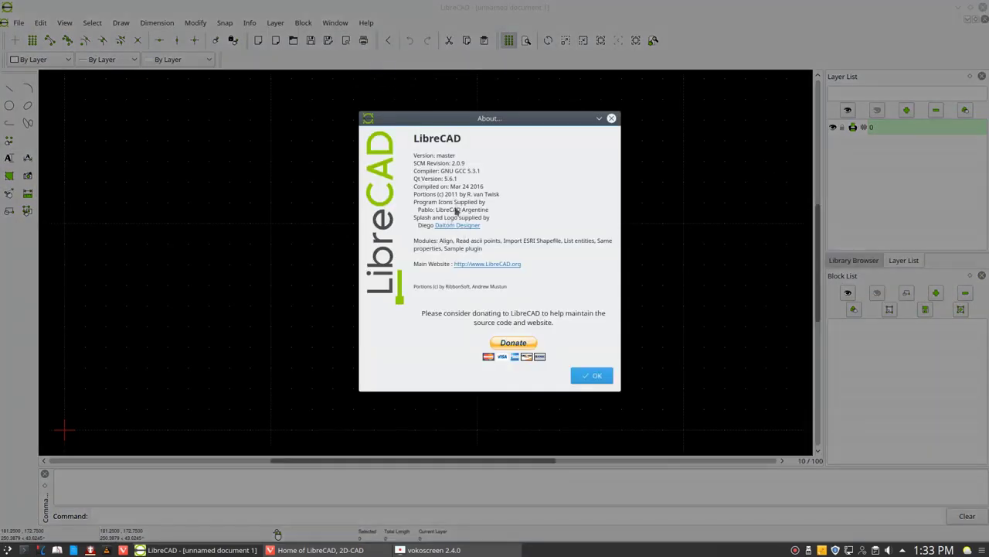
{"action": "left_click_drag", "start_coordinate": [465, 165], "coordinate": [450, 165]}
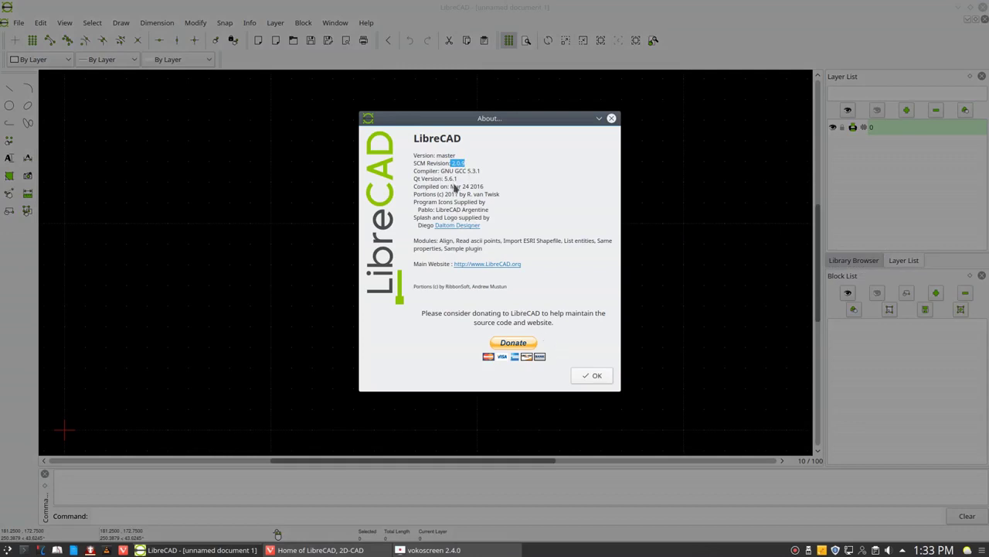
{"action": "left_click", "coordinate": [479, 178]}
{"action": "left_click", "coordinate": [589, 377]}
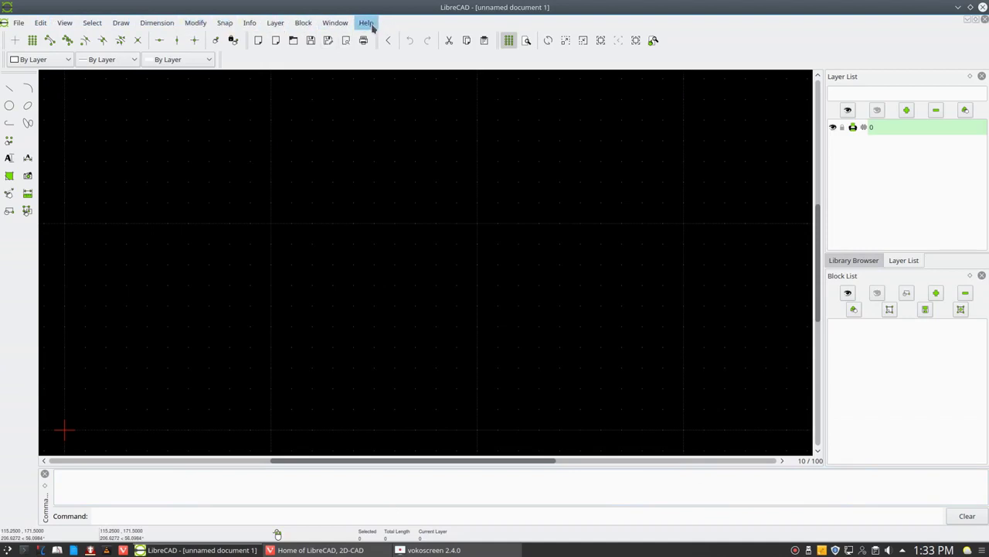
{"action": "right_click", "coordinate": [892, 79]}
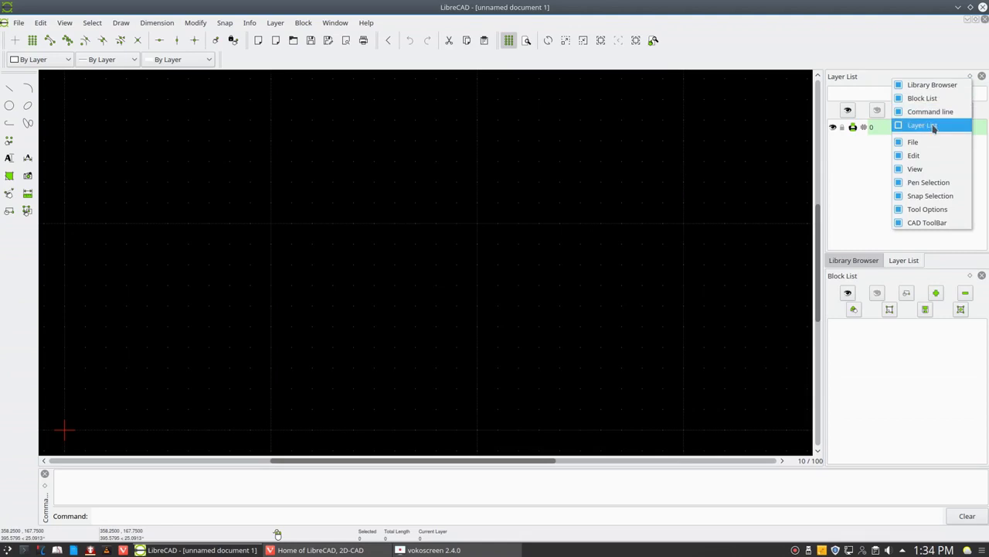
{"action": "left_click", "coordinate": [902, 114]}
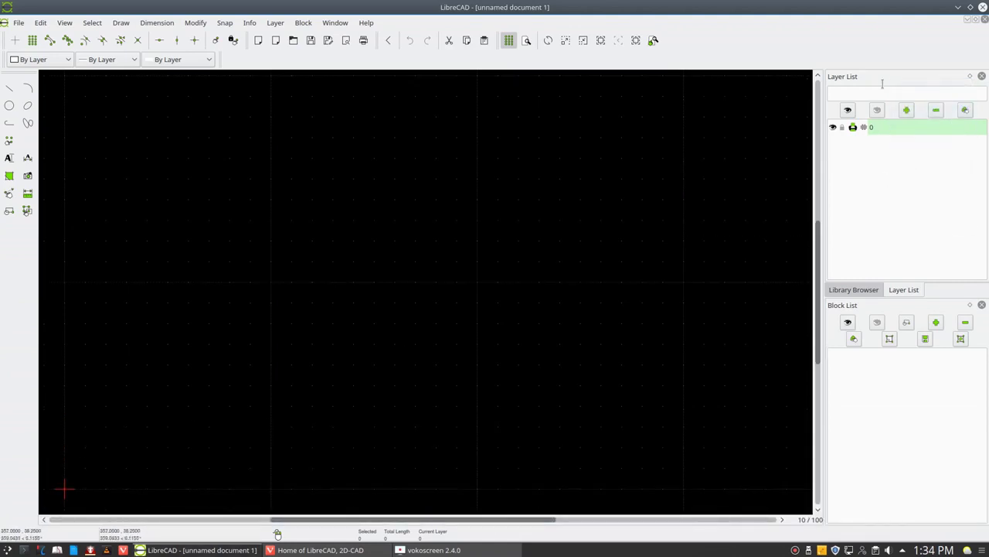
{"action": "right_click", "coordinate": [878, 78]}
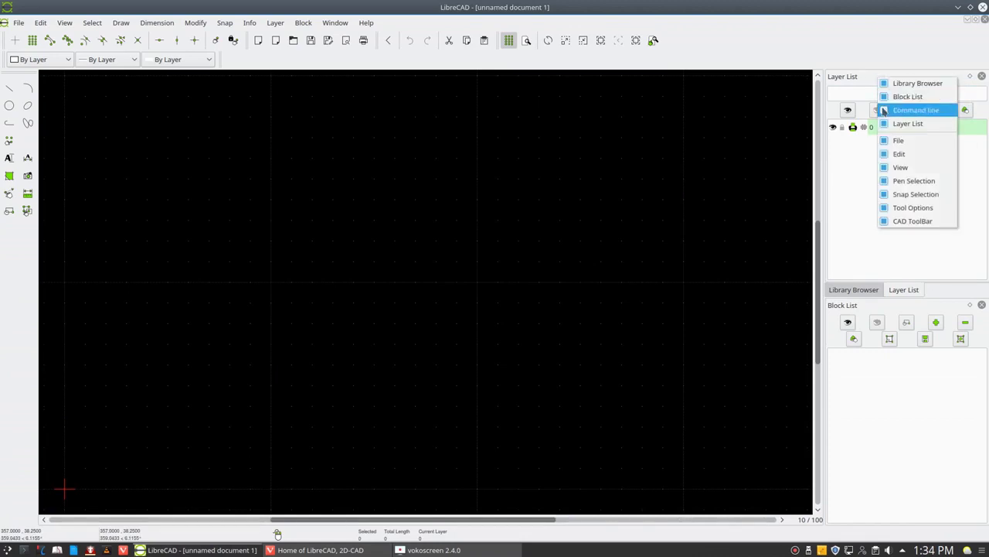
{"action": "left_click", "coordinate": [887, 116]}
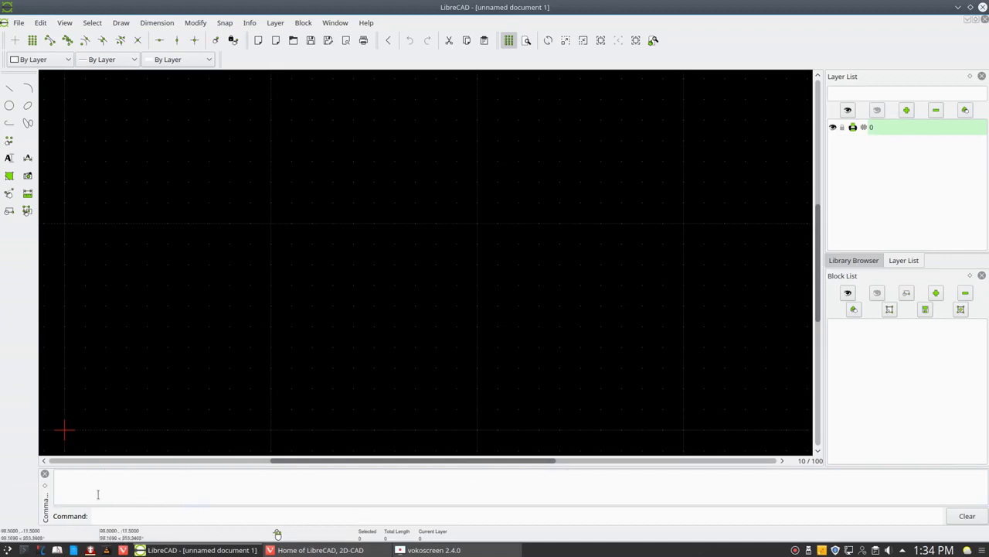
{"action": "left_click", "coordinate": [44, 473]}
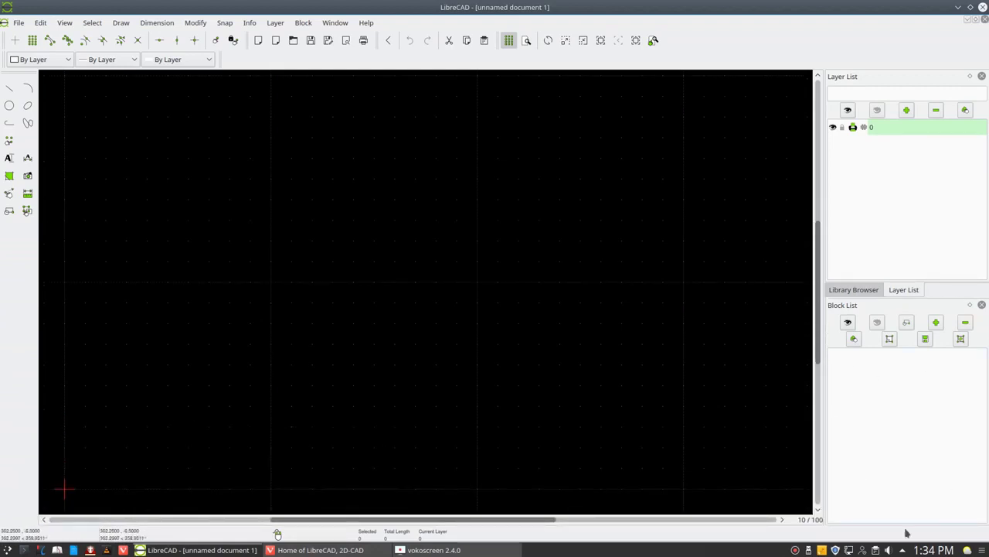
{"action": "right_click", "coordinate": [884, 77]}
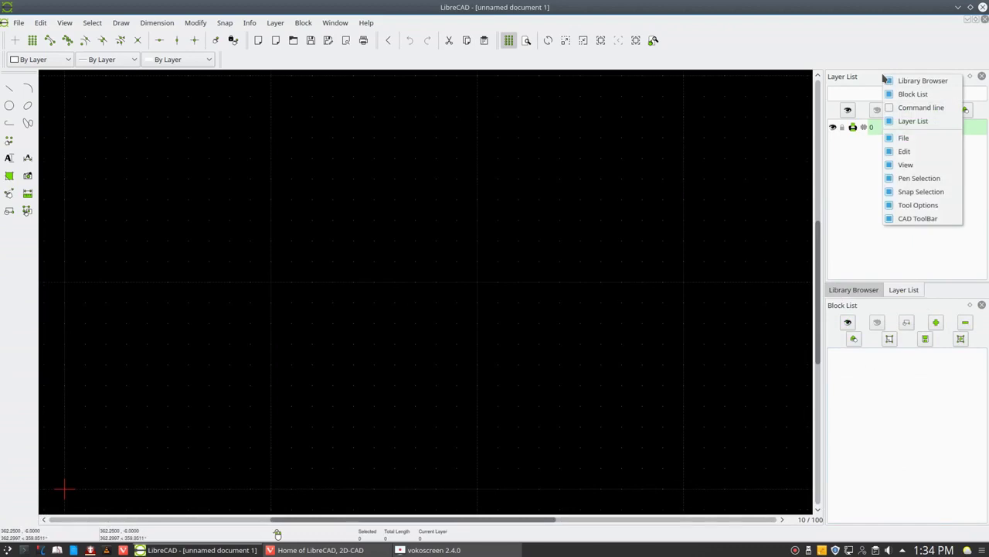
{"action": "left_click", "coordinate": [891, 107]}
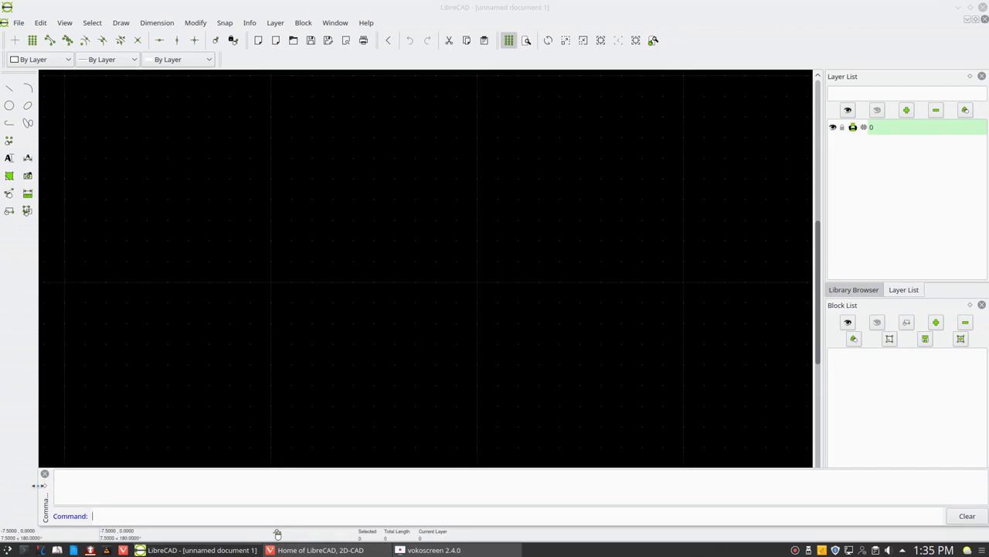
Move the command line dock under the Block List on the right and drag its splitters taller
{"action": "mouse_move", "coordinate": [37, 485]}
{"action": "left_mouse_down"}
{"action": "mouse_move", "coordinate": [65, 496]}
{"action": "mouse_move", "coordinate": [826, 500]}
{"action": "left_mouse_up"}
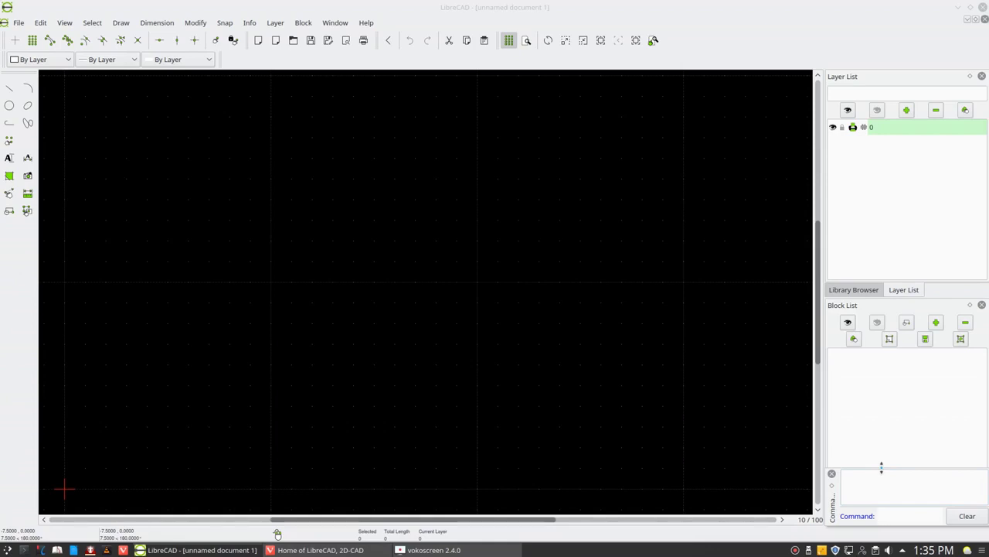
{"action": "left_click_drag", "start_coordinate": [881, 467], "coordinate": [878, 430]}
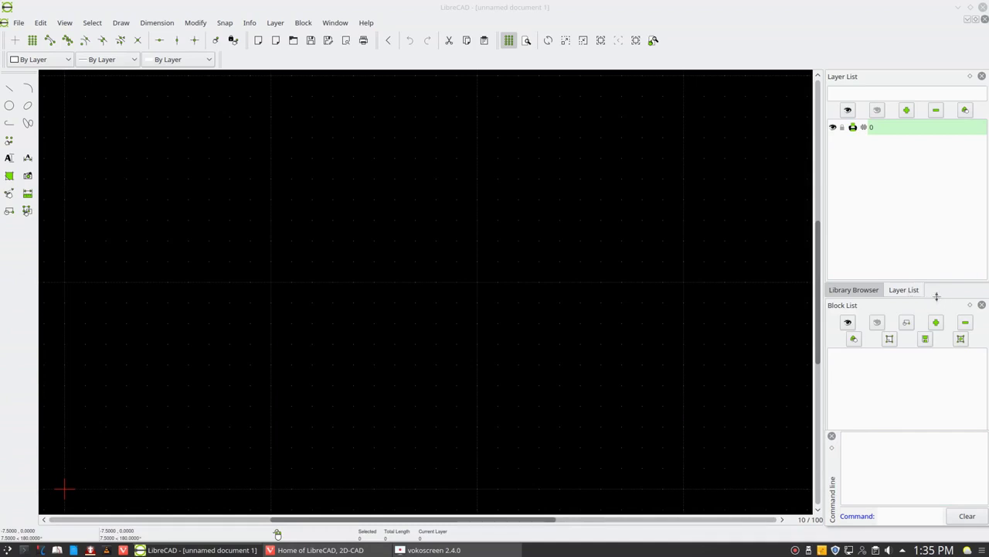
{"action": "left_click_drag", "start_coordinate": [937, 296], "coordinate": [931, 275]}
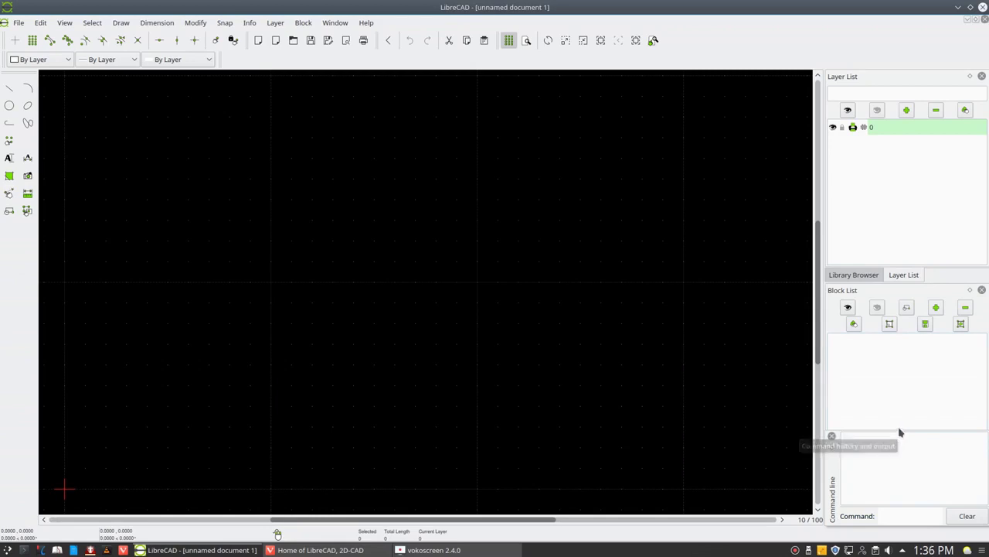
{"action": "left_click_drag", "start_coordinate": [899, 428], "coordinate": [899, 419]}
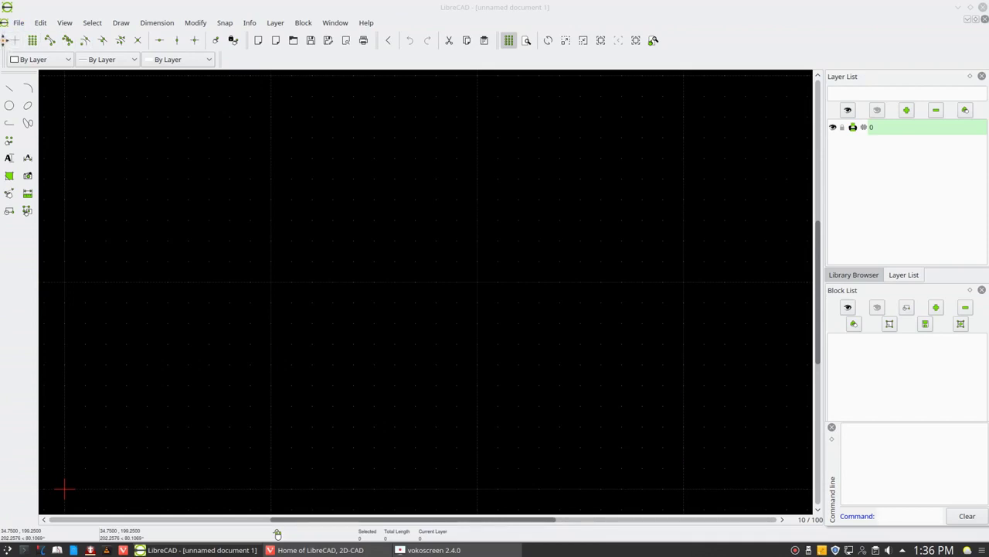
Drag the snap toolbar from the top-left down to dock it above the status bar
{"action": "mouse_move", "coordinate": [5, 41]}
{"action": "left_mouse_down"}
{"action": "mouse_move", "coordinate": [24, 196]}
{"action": "mouse_move", "coordinate": [15, 294]}
{"action": "mouse_move", "coordinate": [98, 437]}
{"action": "mouse_move", "coordinate": [97, 464]}
{"action": "mouse_move", "coordinate": [58, 502]}
{"action": "mouse_move", "coordinate": [51, 530]}
{"action": "mouse_move", "coordinate": [54, 521]}
{"action": "left_mouse_up"}
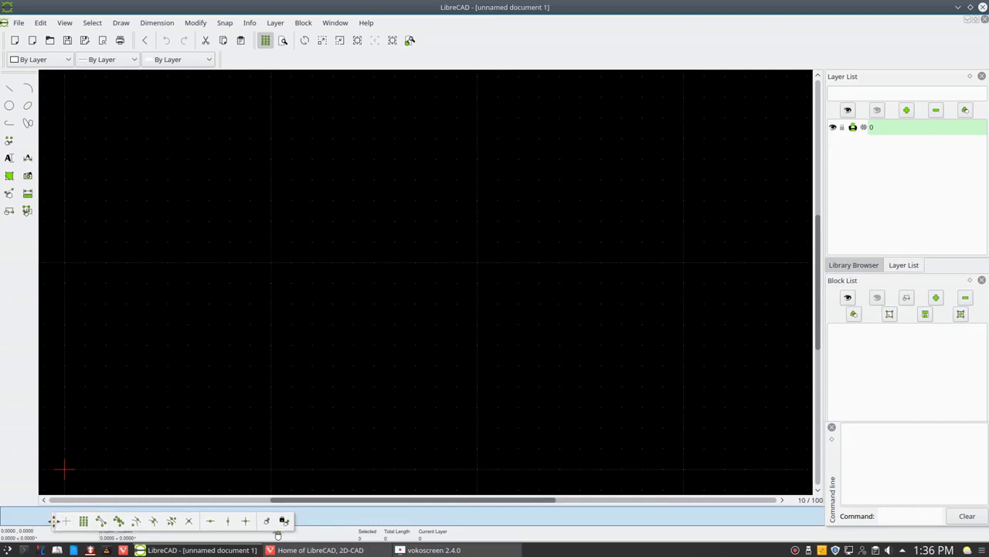
{"action": "left_click_drag", "start_coordinate": [279, 535], "coordinate": [277, 533]}
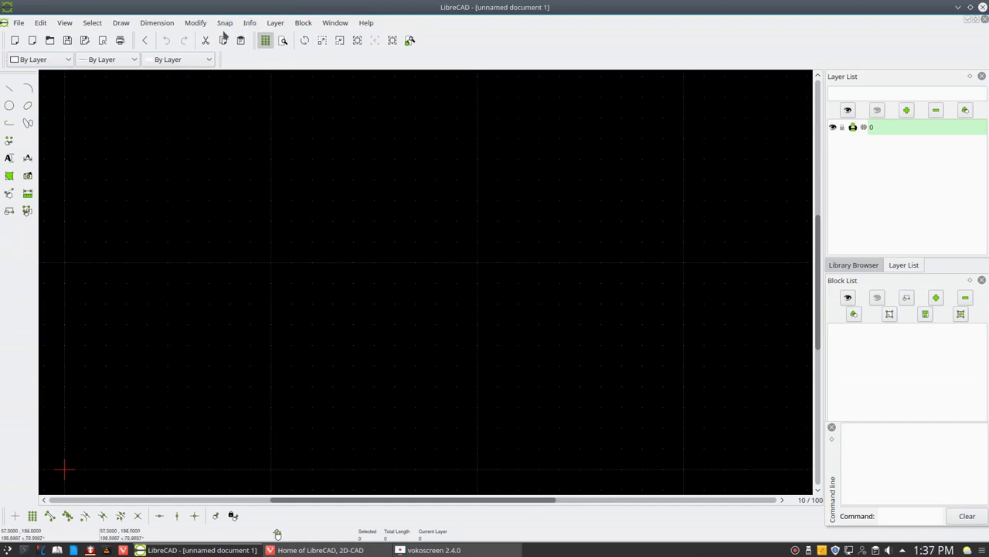
Try Modify > Mirror and Move and Rotate with nothing selected, cancel both, then narrow the command line
{"action": "left_click", "coordinate": [203, 24]}
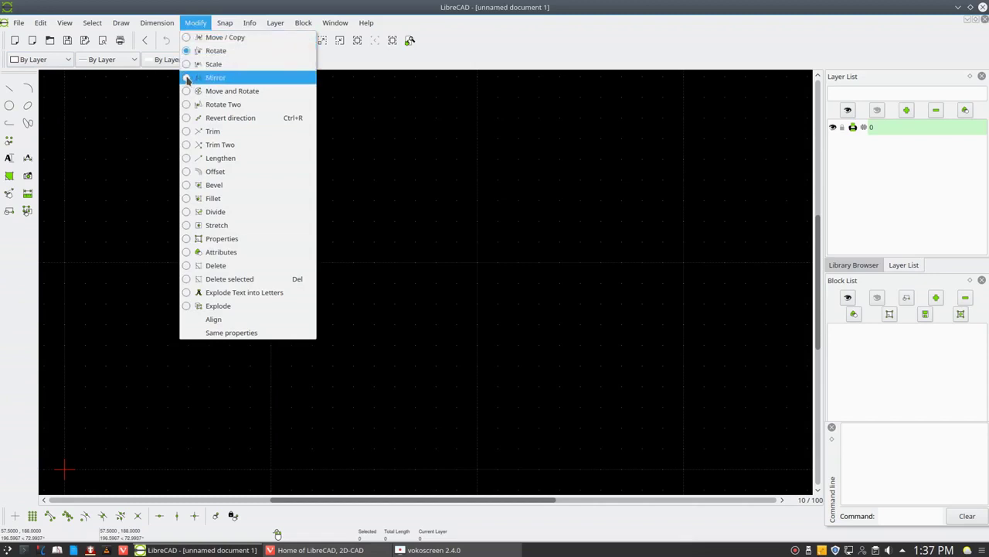
{"action": "left_click", "coordinate": [208, 78]}
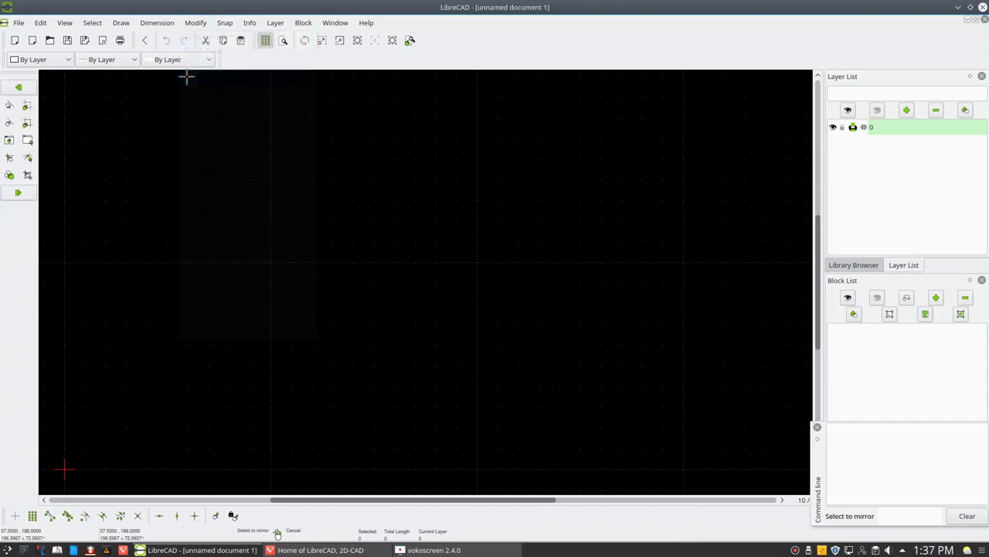
{"action": "left_click", "coordinate": [16, 193]}
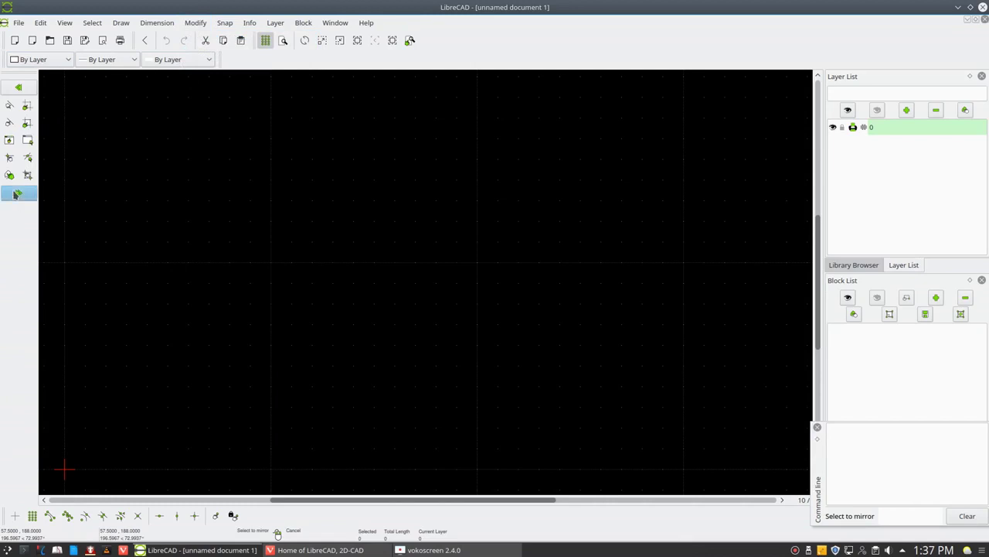
{"action": "right_click", "coordinate": [93, 202]}
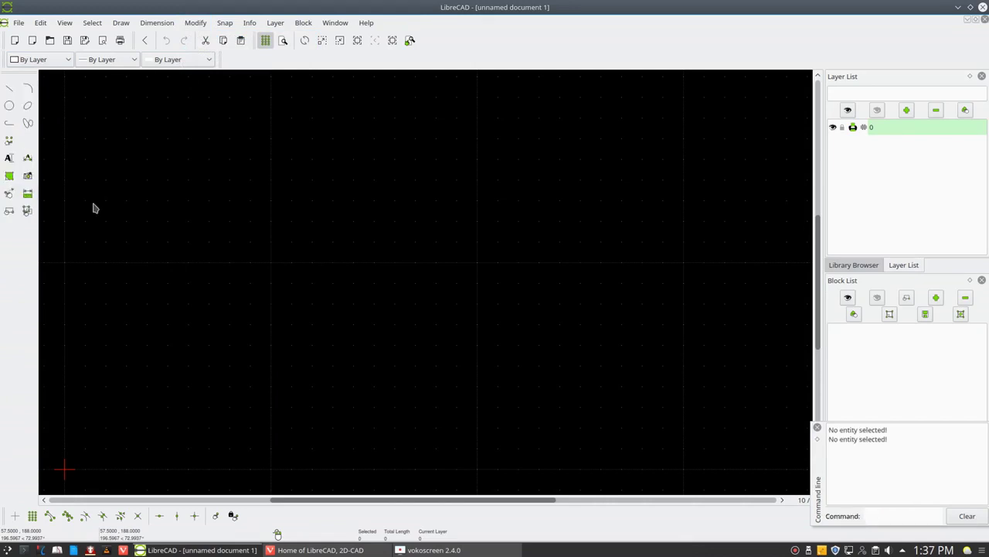
{"action": "left_click", "coordinate": [194, 25]}
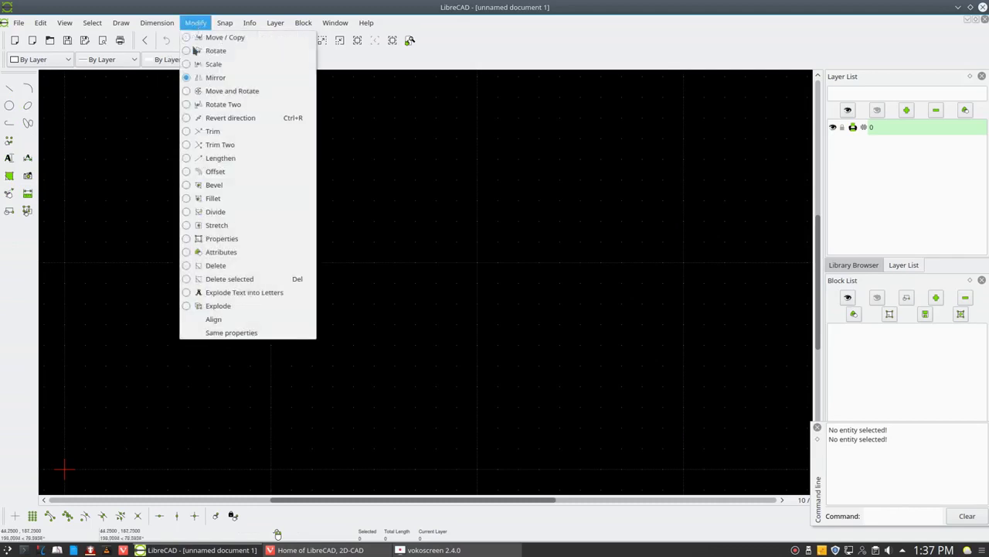
{"action": "left_click", "coordinate": [207, 90]}
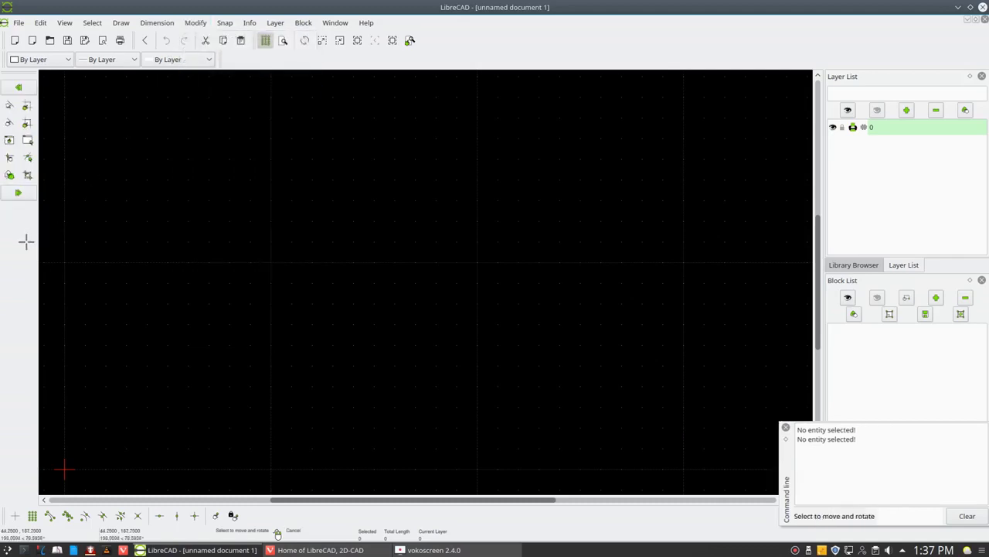
{"action": "right_click", "coordinate": [165, 214]}
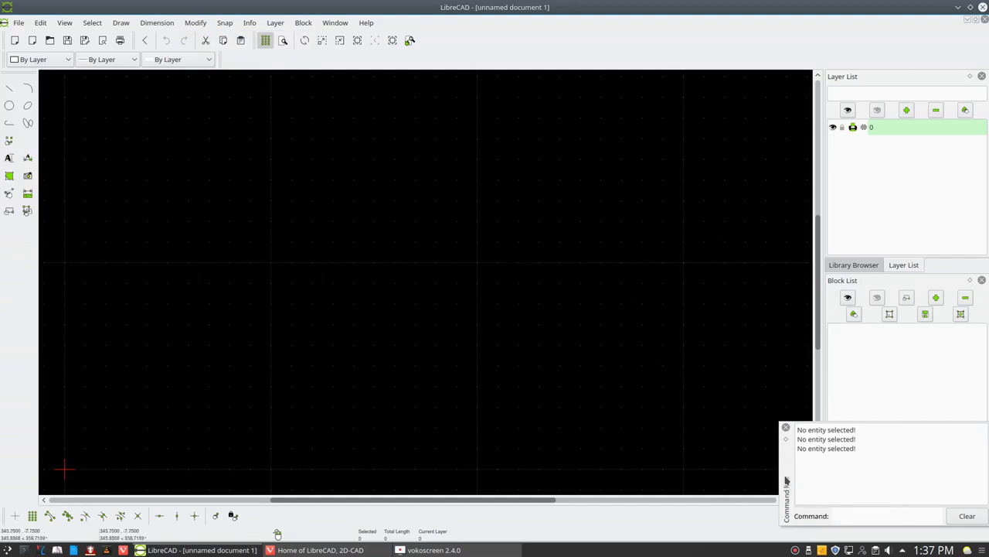
{"action": "left_click_drag", "start_coordinate": [785, 481], "coordinate": [831, 469]}
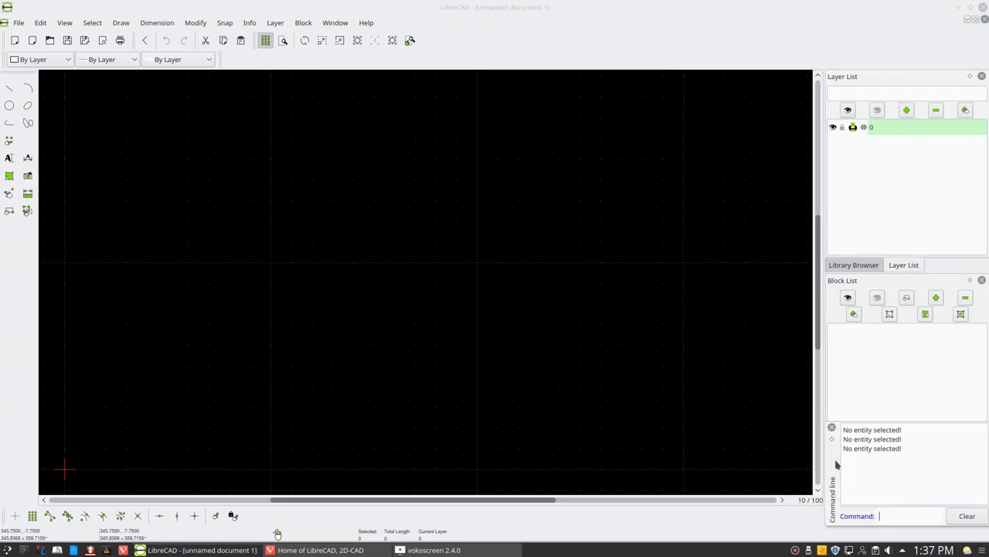
Tab the command line dock with the Block List and switch the upper dock to Library Browser
{"action": "left_click_drag", "start_coordinate": [835, 462], "coordinate": [834, 448]}
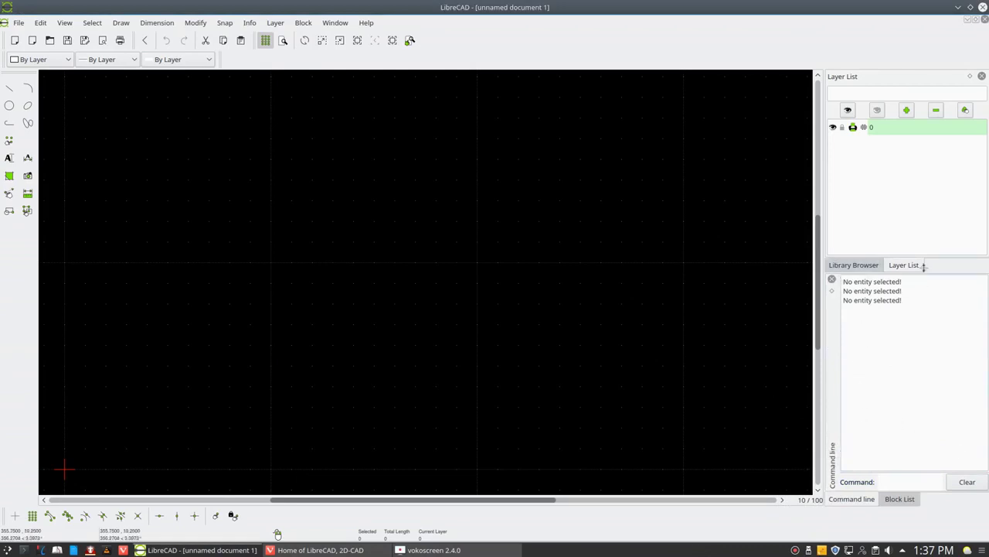
{"action": "left_click", "coordinate": [836, 265]}
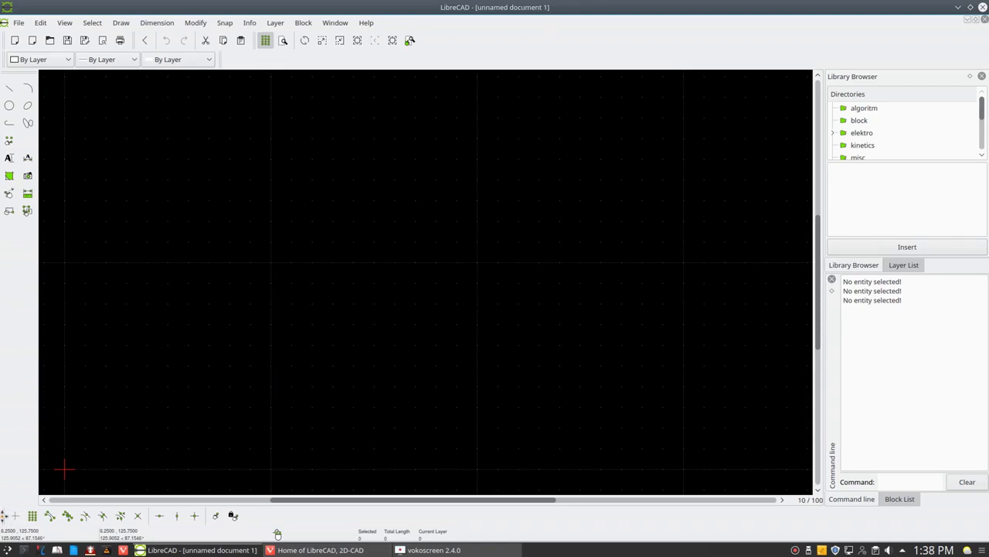
Drag the snap toolbar to the left edge, then into the top row beside the main toolbar
{"action": "left_click_drag", "start_coordinate": [5, 515], "coordinate": [18, 294]}
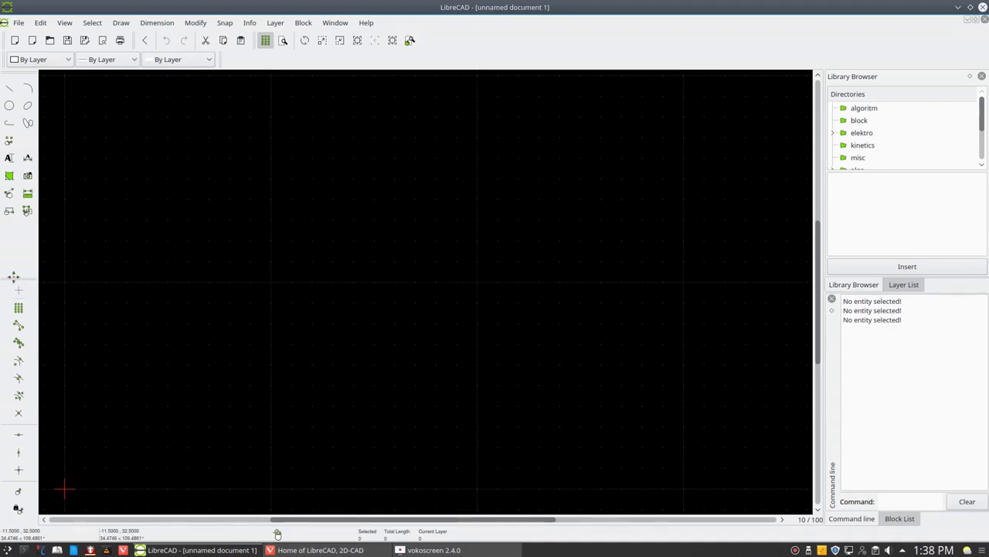
{"action": "left_click_drag", "start_coordinate": [13, 276], "coordinate": [455, 36]}
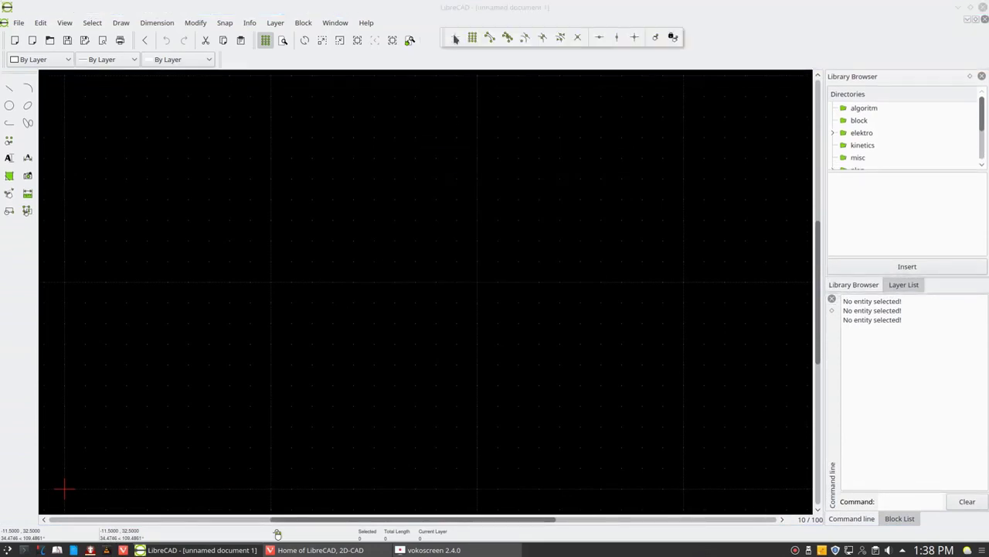
Pull the snap toolbar out of the top row and re-dock it above the status bar
{"action": "left_click", "coordinate": [704, 37]}
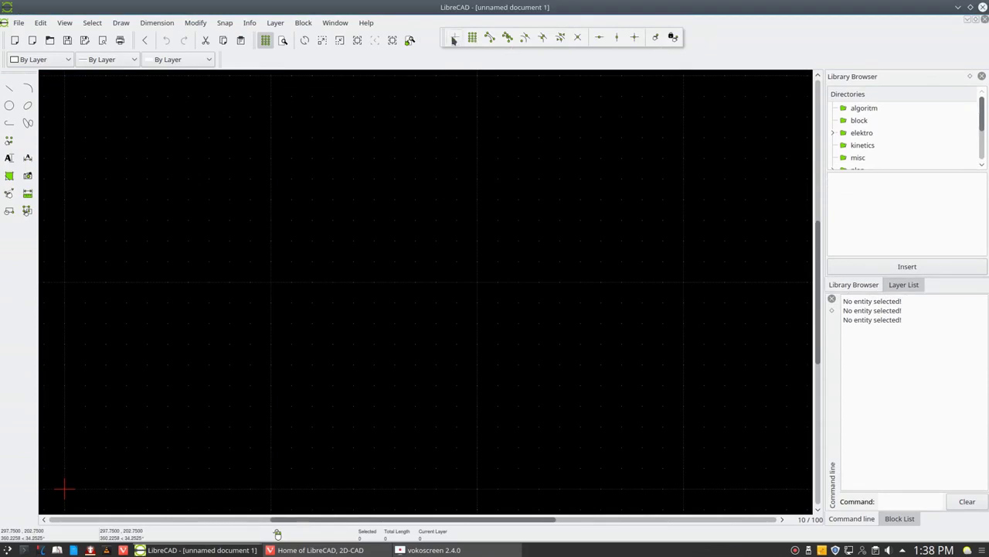
{"action": "left_click_drag", "start_coordinate": [440, 35], "coordinate": [161, 82]}
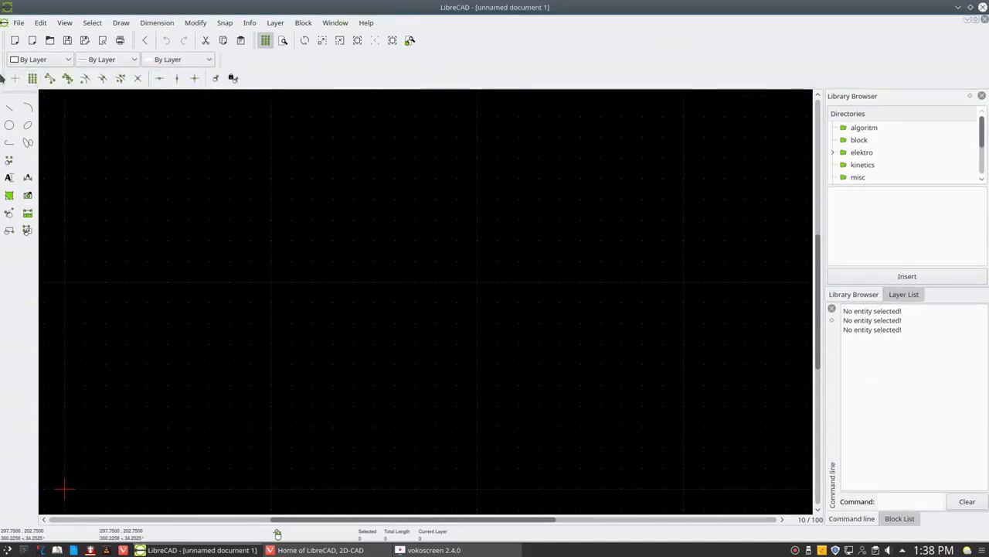
{"action": "left_click_drag", "start_coordinate": [4, 75], "coordinate": [660, 521]}
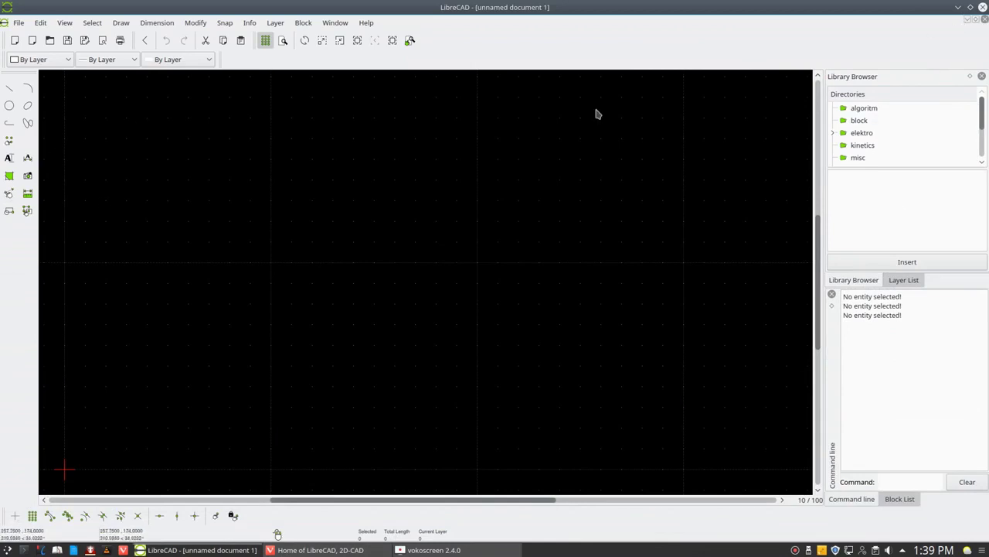
Switch to the Vivaldi window showing the 'Home of LibreCAD' page
{"action": "left_click", "coordinate": [332, 549]}
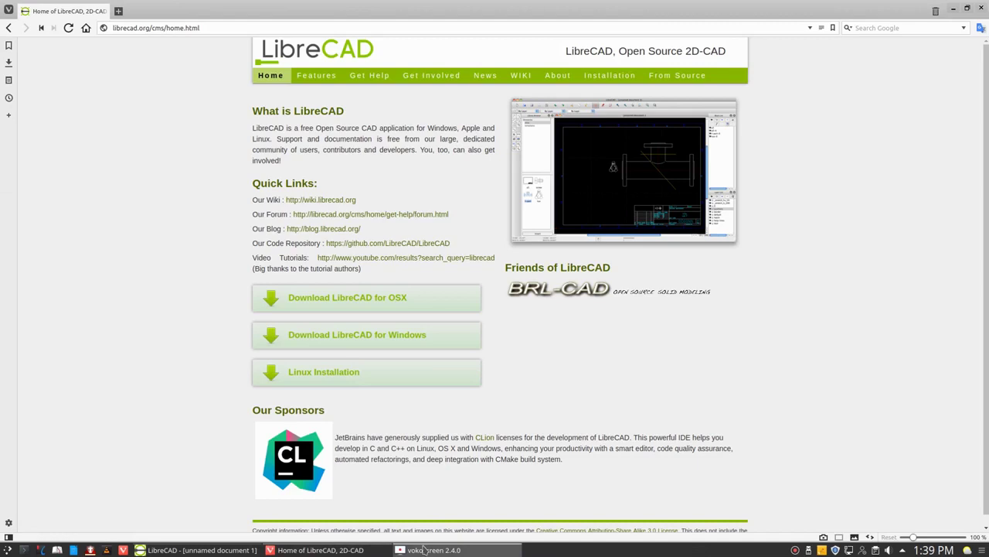
{"action": "mouse_move", "coordinate": [325, 553]}
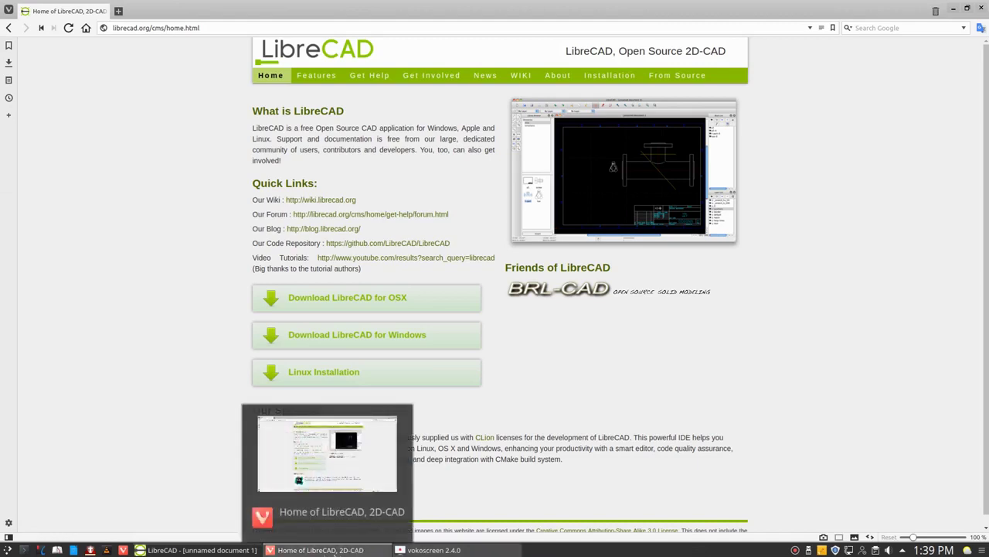